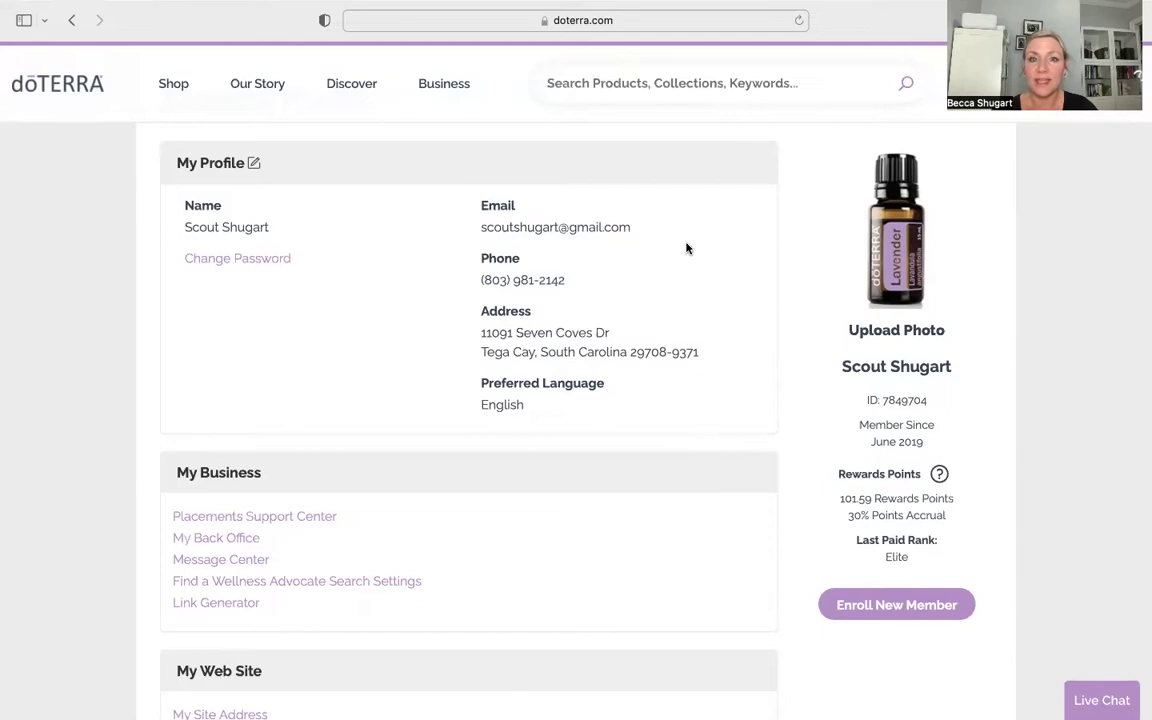
Scroll down the profile page and choose Enroll New Member, bringing up the logout warning.
scroll(693, 330, "down", 3)
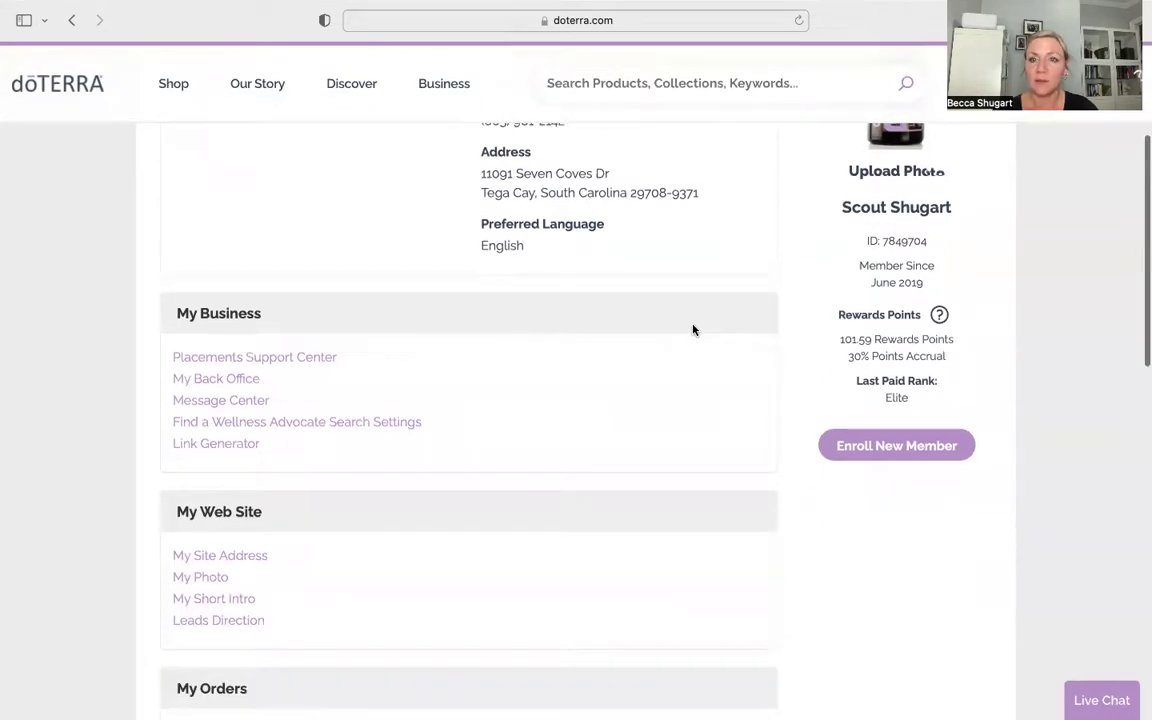
scroll(693, 330, "down", 1)
scroll(693, 330, "down", 2)
scroll(693, 330, "down", 1)
scroll(693, 330, "down", 1)
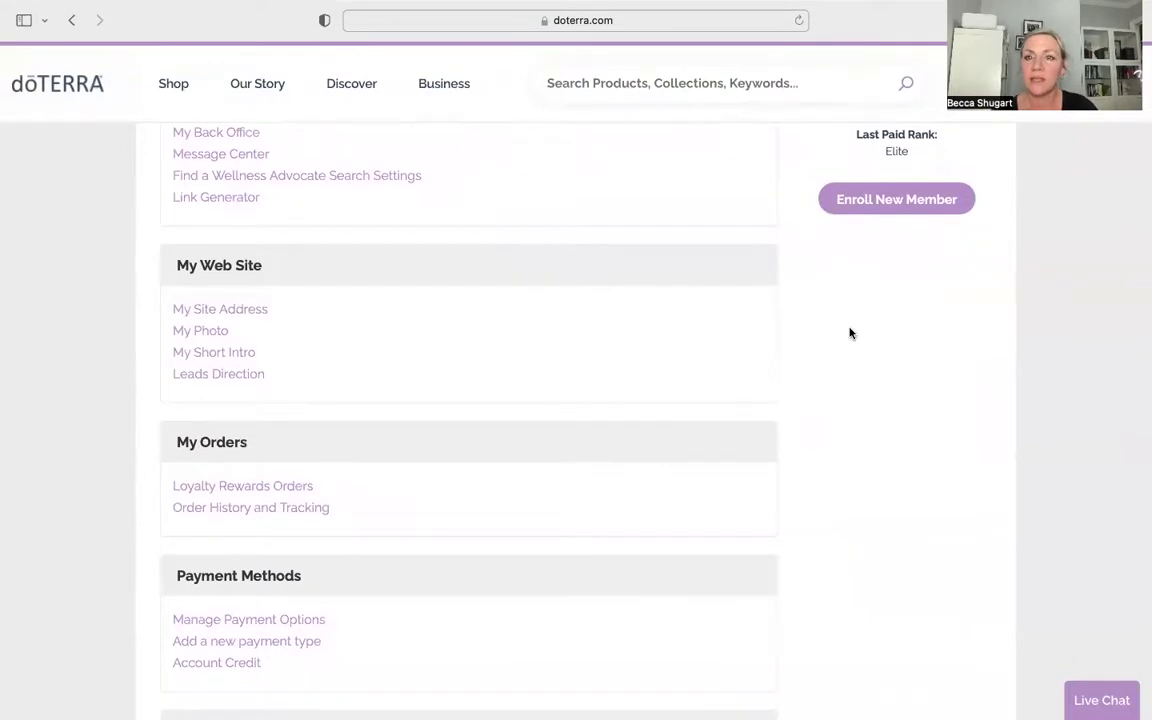
left_click(884, 204)
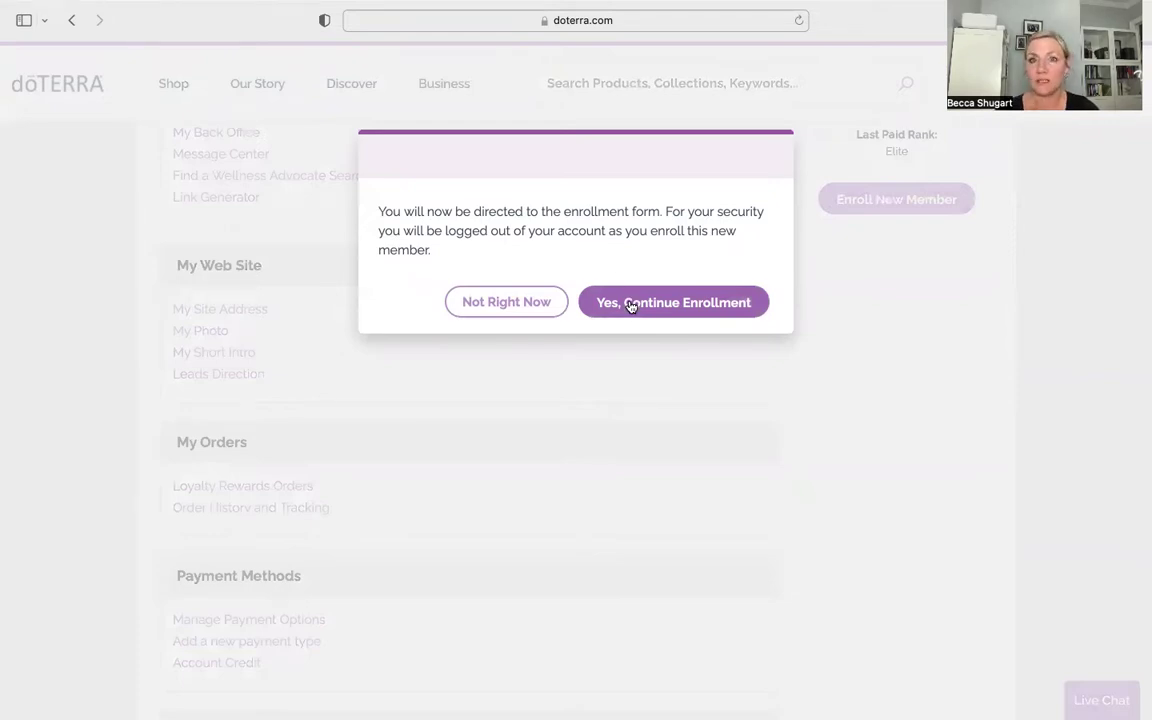
Dismiss the enrollment warning with Not Right Now to stay logged in.
left_click(507, 302)
scroll(740, 367, "up", 2)
scroll(741, 369, "up", 2)
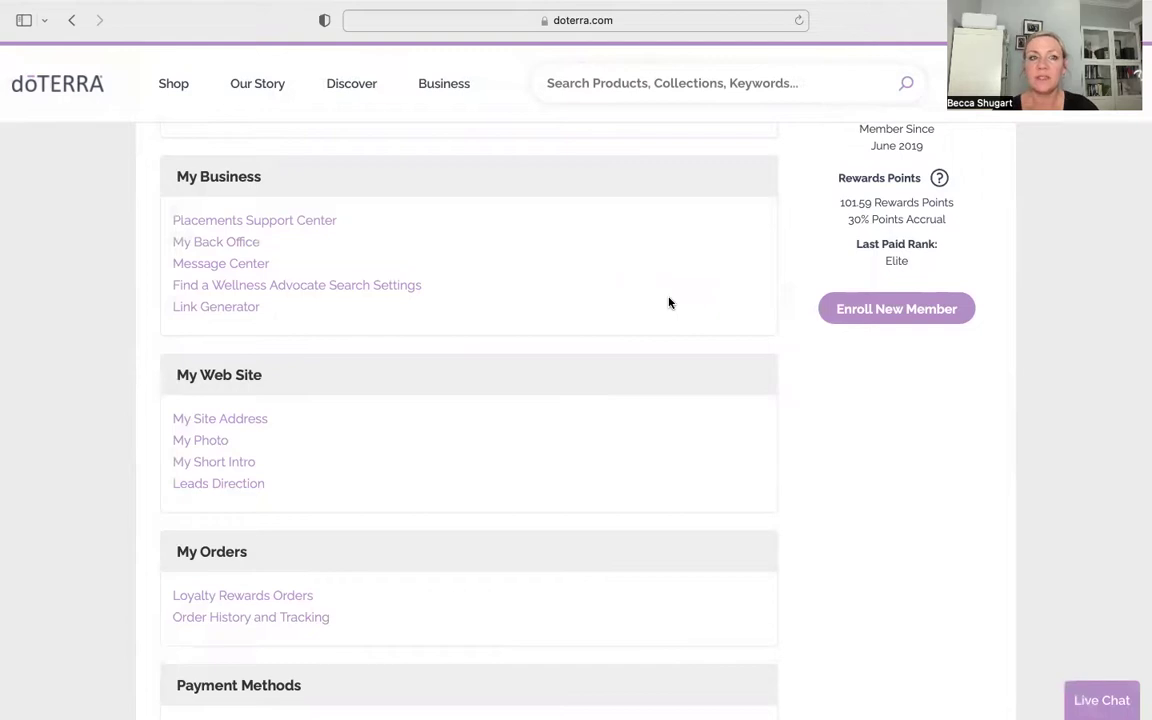
scroll(669, 302, "up", 4)
scroll(669, 302, "up", 3)
Scroll to the My Business section and select Link Generator.
scroll(669, 302, "down", 3)
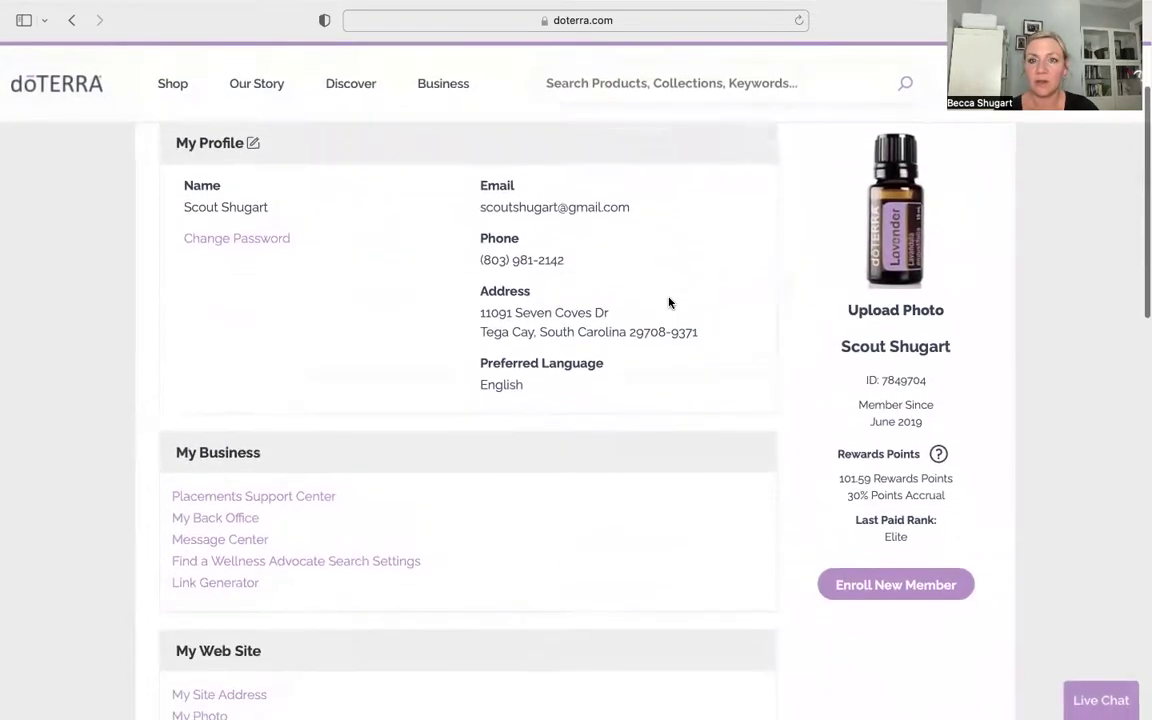
scroll(669, 302, "down", 3)
scroll(669, 302, "down", 1)
scroll(669, 302, "down", 2)
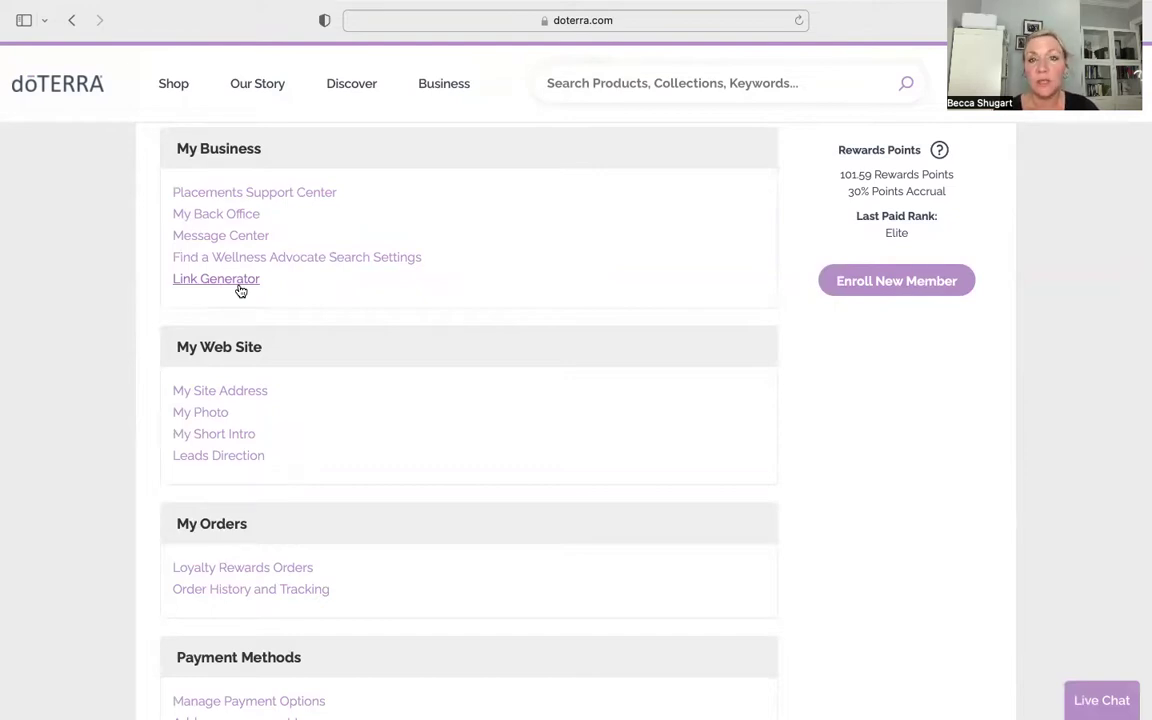
left_click(240, 288)
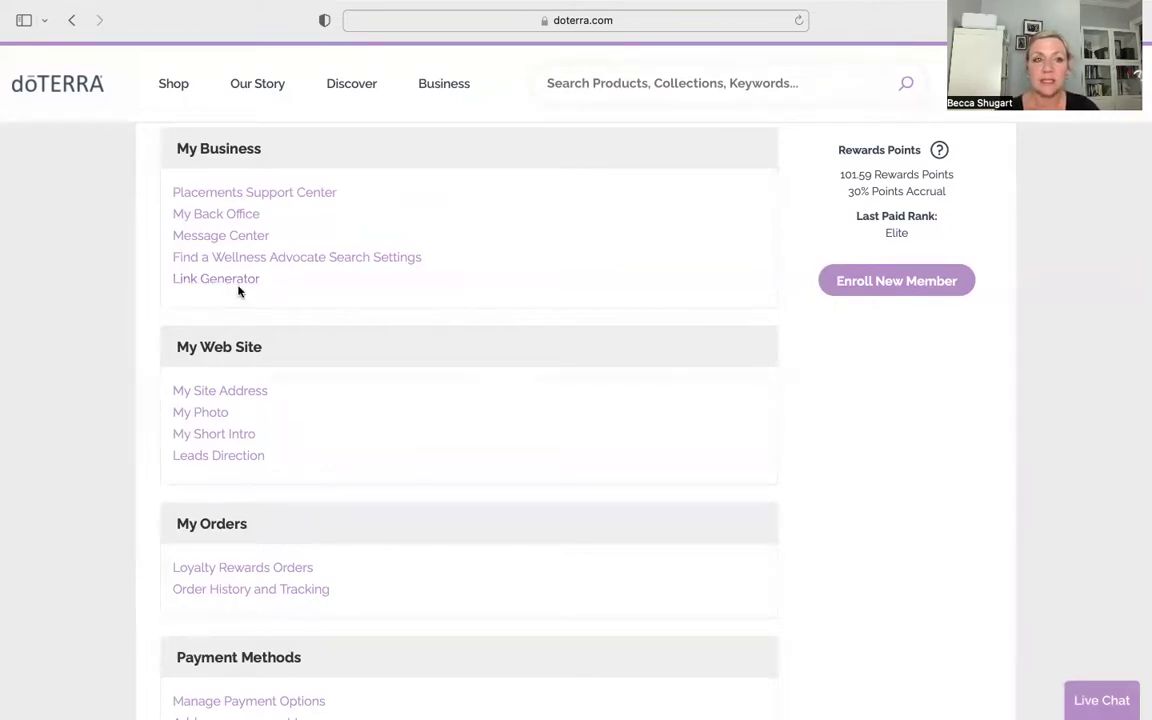
On the Link Generator page, start a link from the Sign up card's Generate Link.
left_click(234, 284)
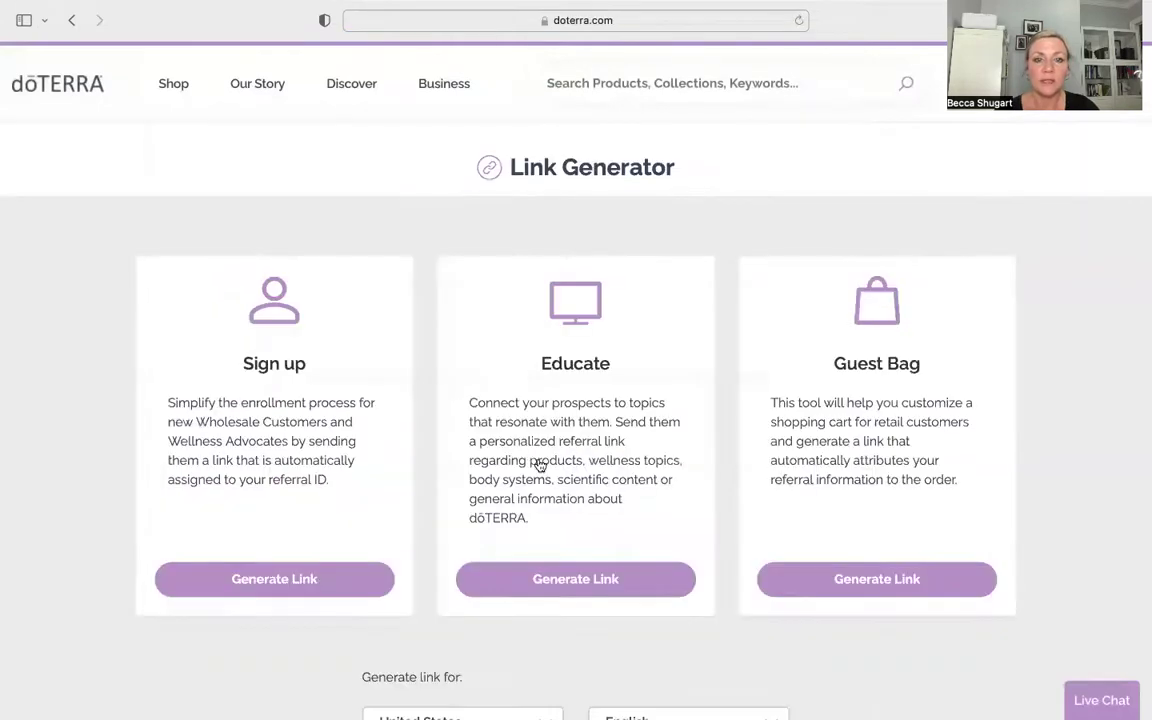
scroll(540, 465, "down", 2)
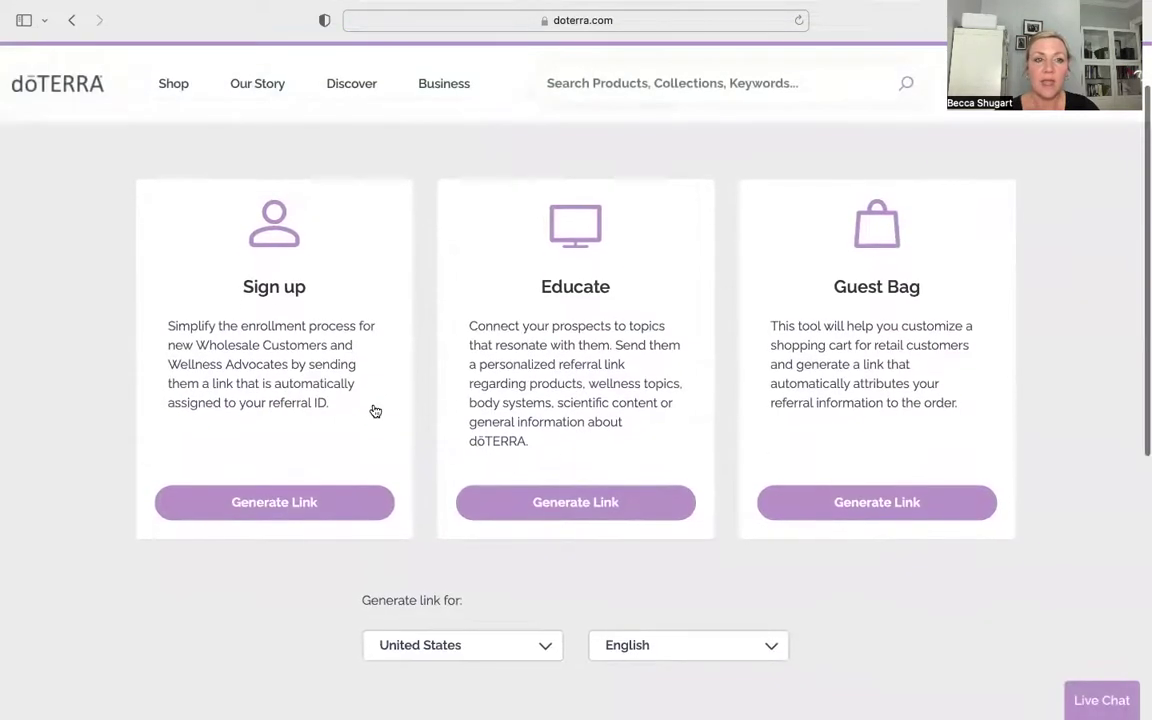
left_click(259, 508)
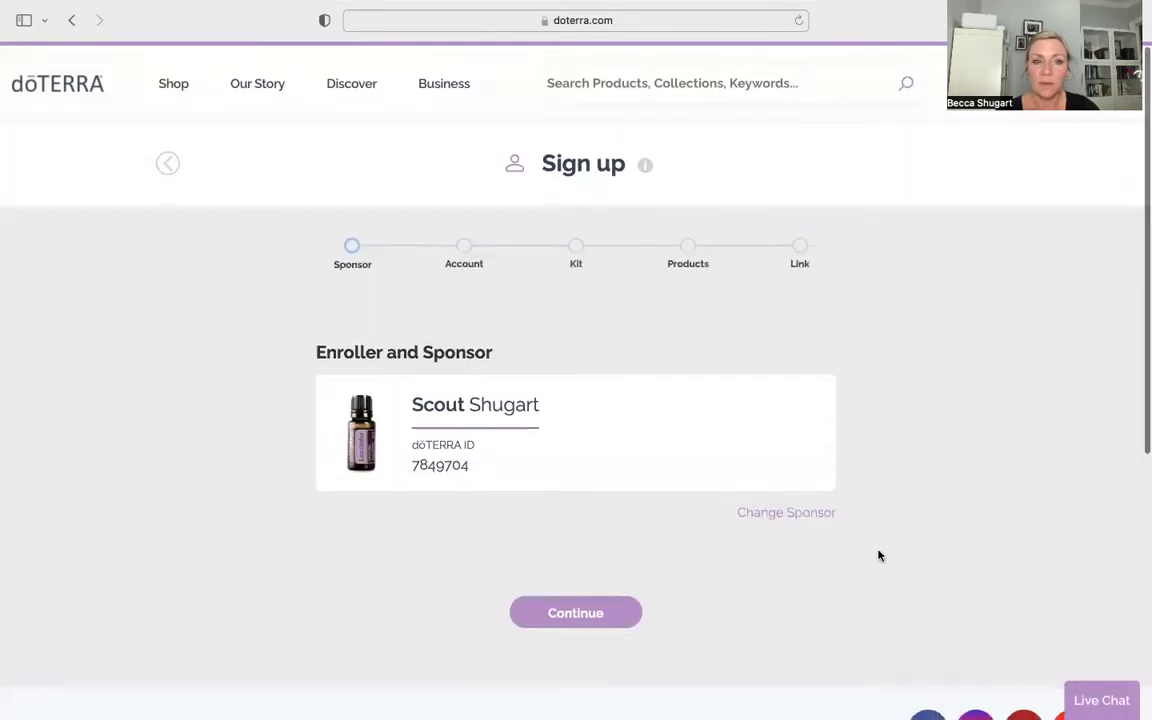
scroll(879, 556, "down", 2)
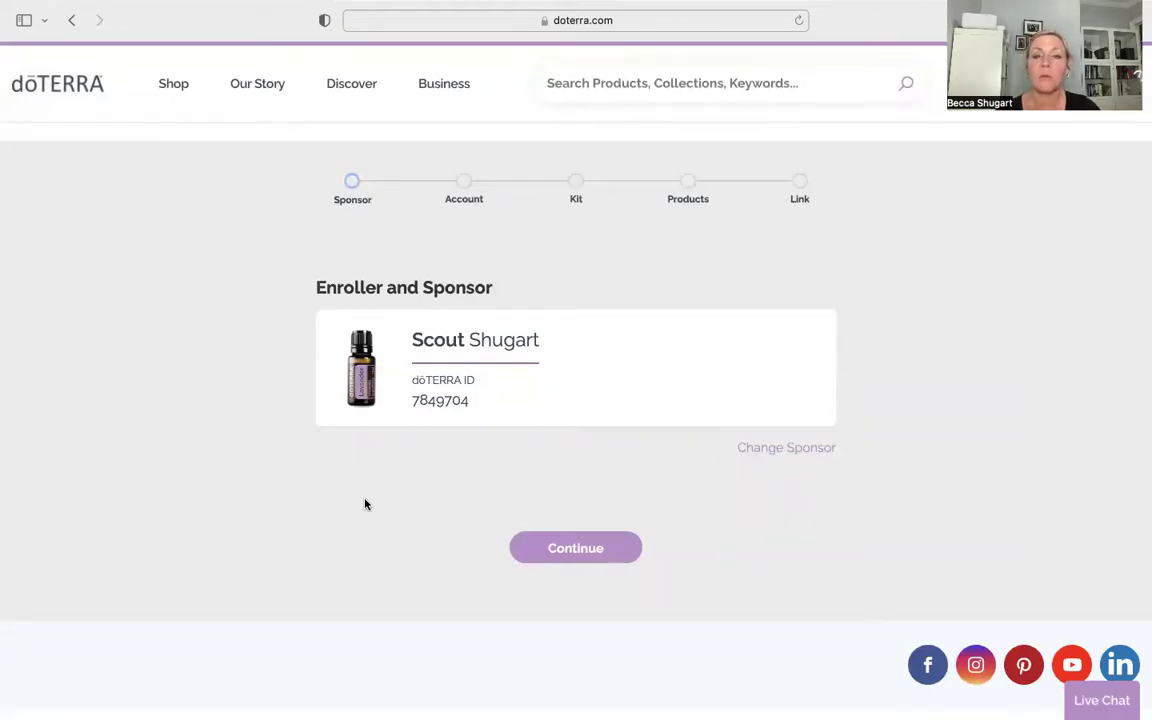
Confirm the prefilled sponsor and choose Wholesale Customer as the account type.
left_click(585, 552)
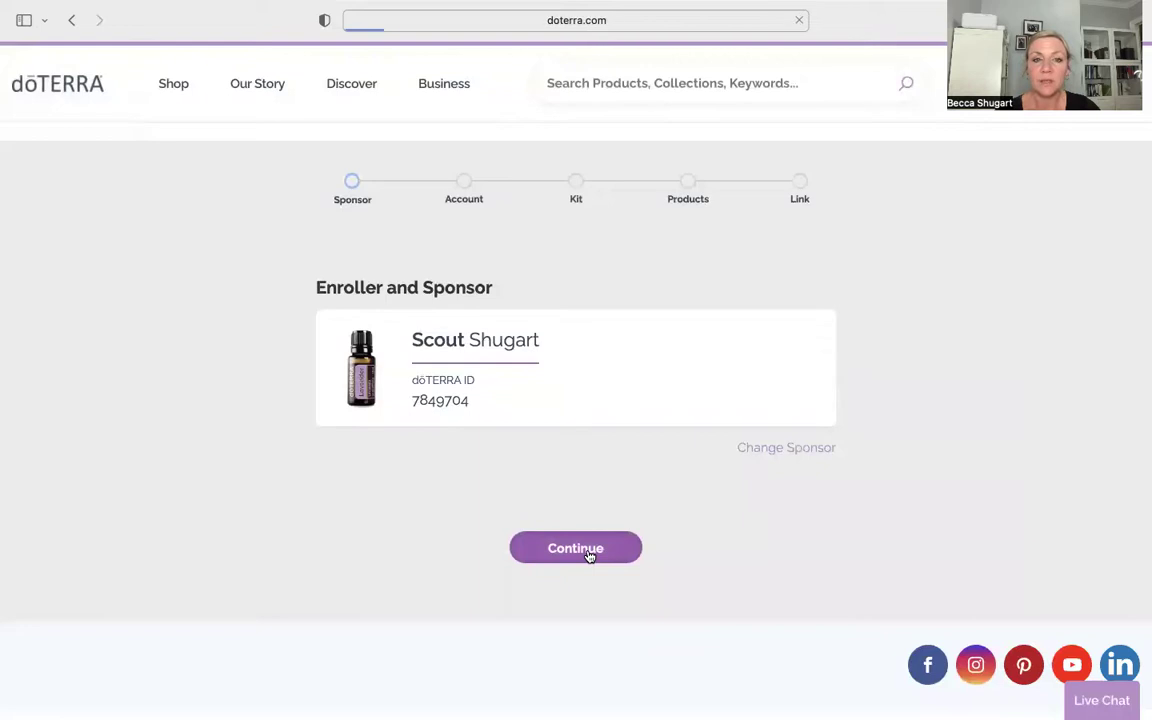
scroll(925, 555, "down", 3)
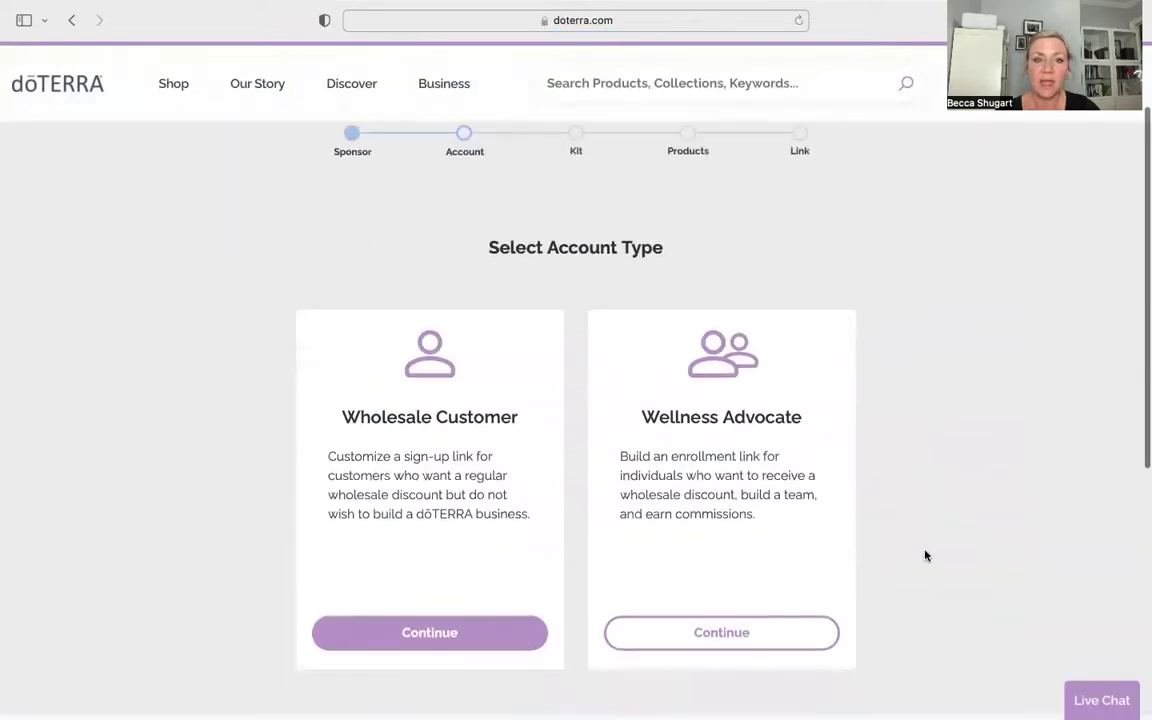
scroll(925, 555, "down", 3)
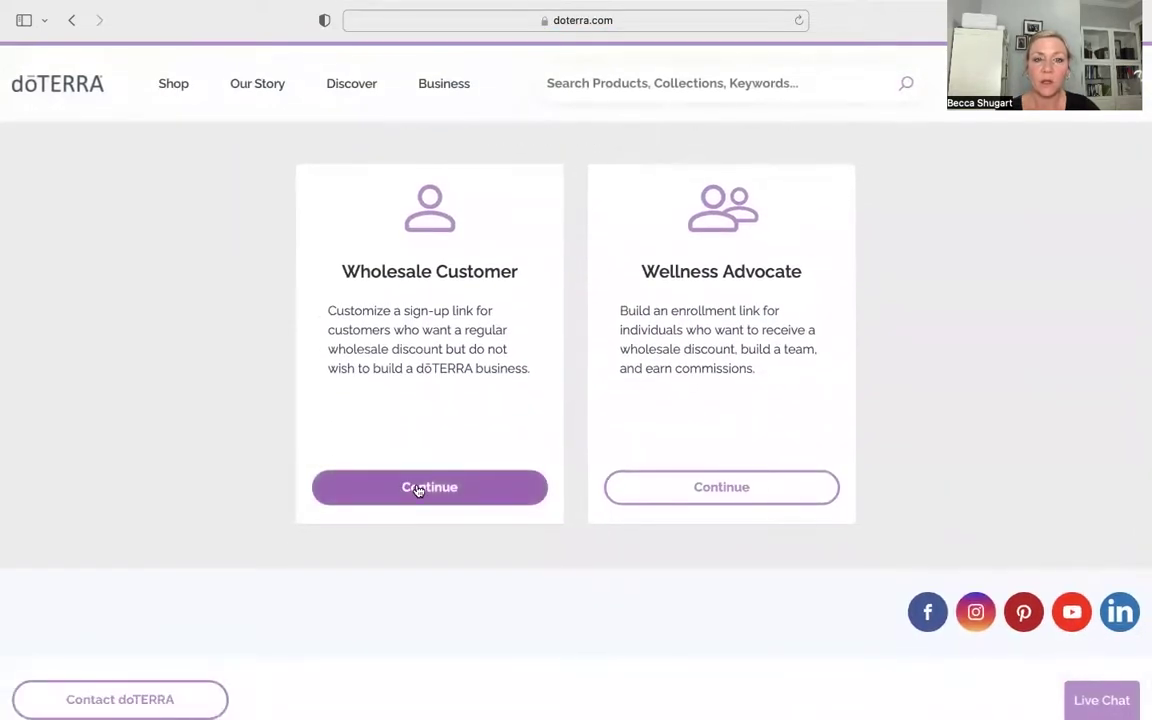
left_click(418, 490)
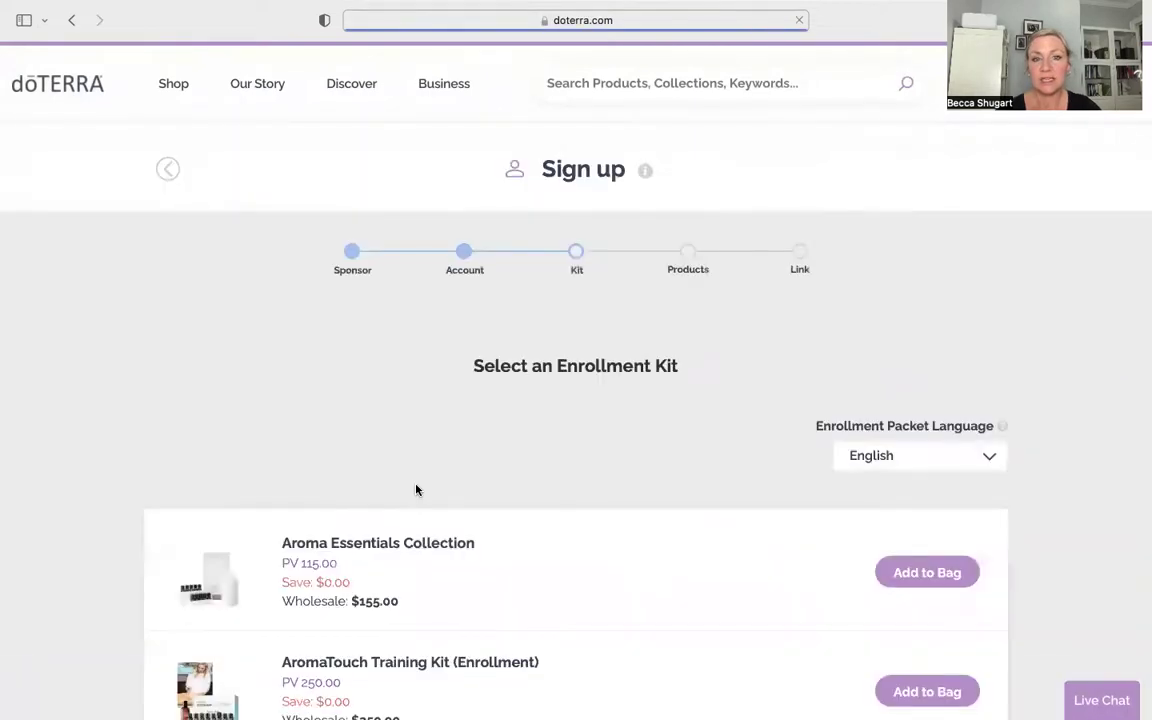
Scroll through the enrollment kit list until the Healthy Habits Kit row is in view.
scroll(690, 500, "down", 2)
scroll(695, 515, "down", 2)
scroll(697, 517, "down", 2)
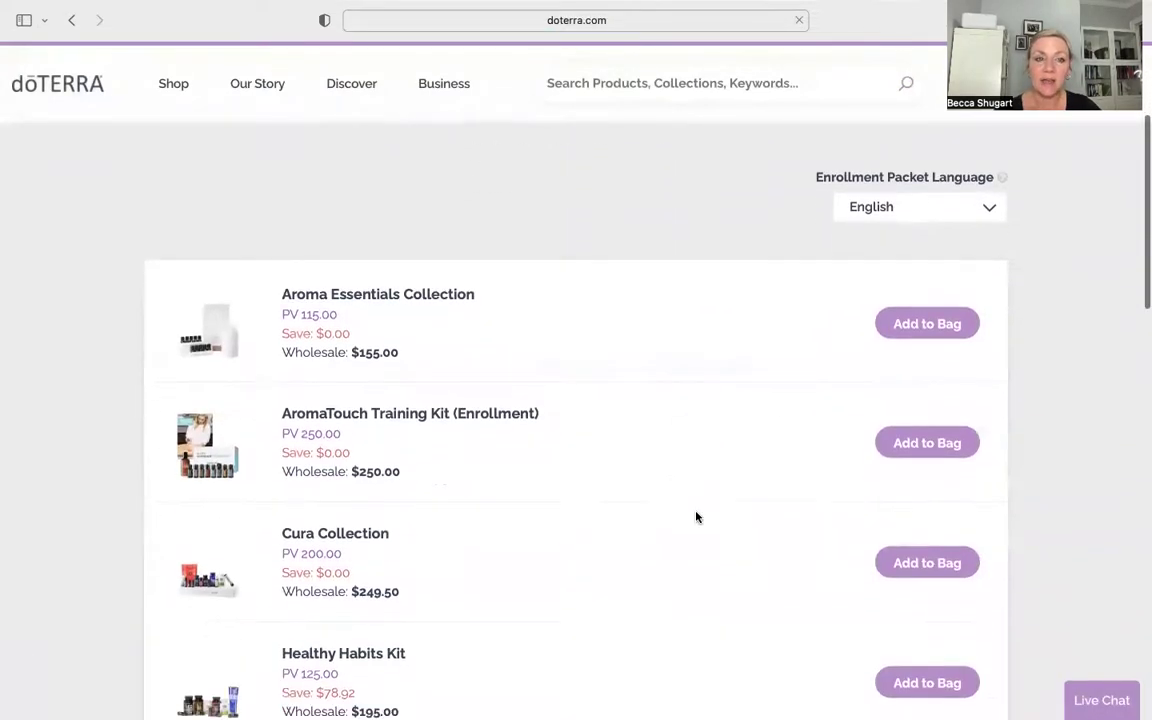
scroll(697, 517, "down", 2)
scroll(697, 517, "down", 1)
scroll(697, 517, "down", 1)
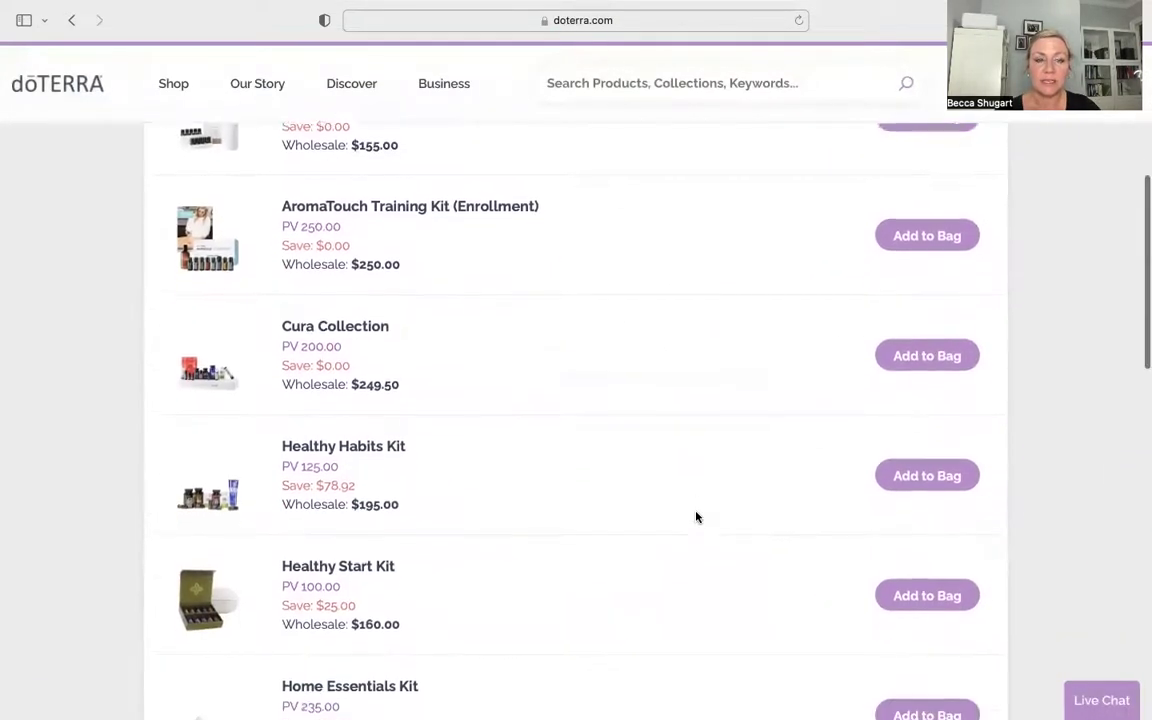
scroll(480, 475, "down", 1)
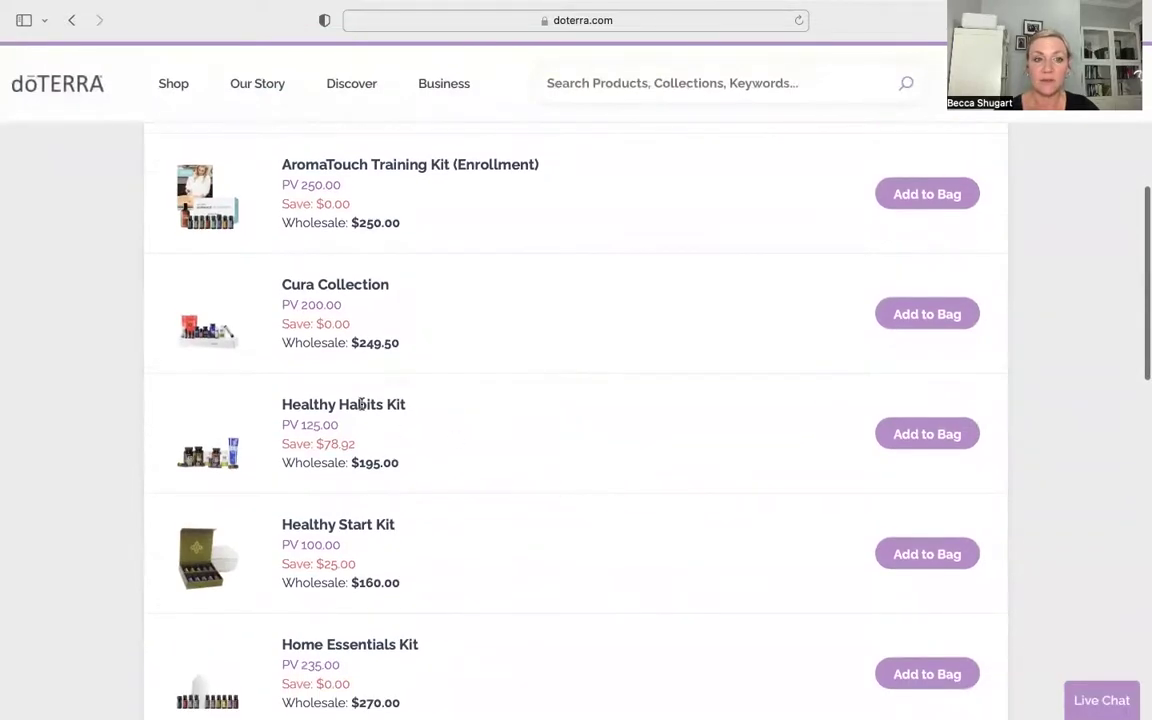
scroll(622, 462, "down", 1)
scroll(422, 259, "up", 3)
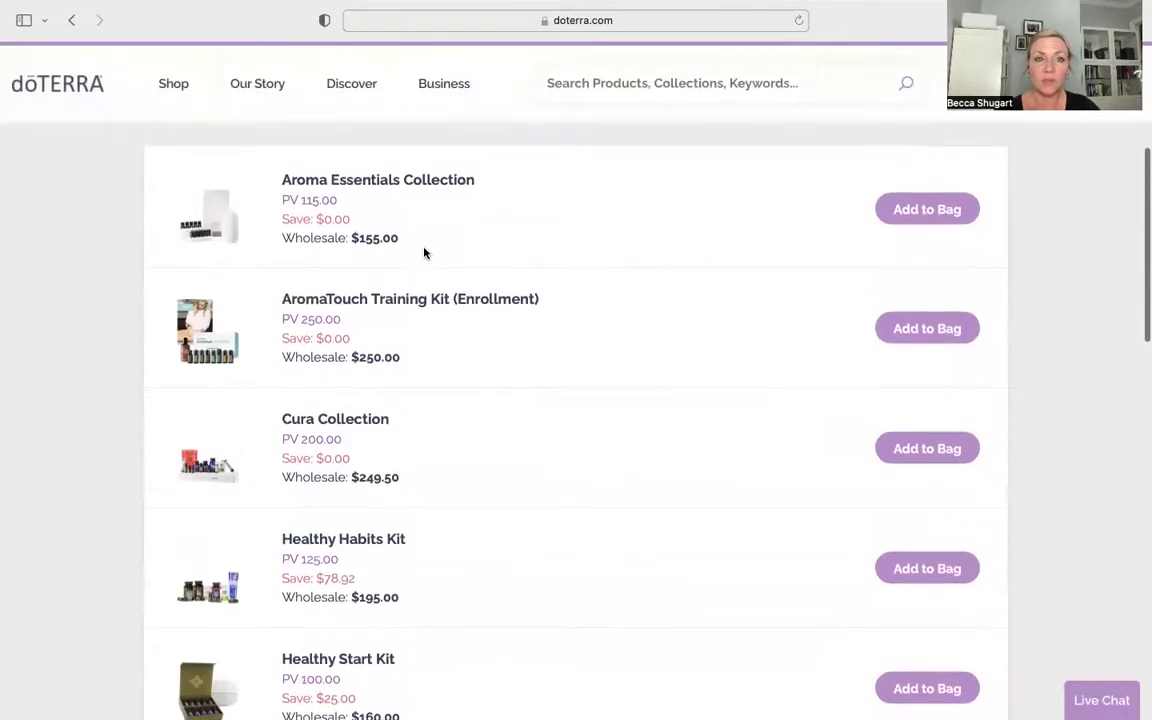
scroll(614, 429, "down", 2)
scroll(614, 429, "down", 1)
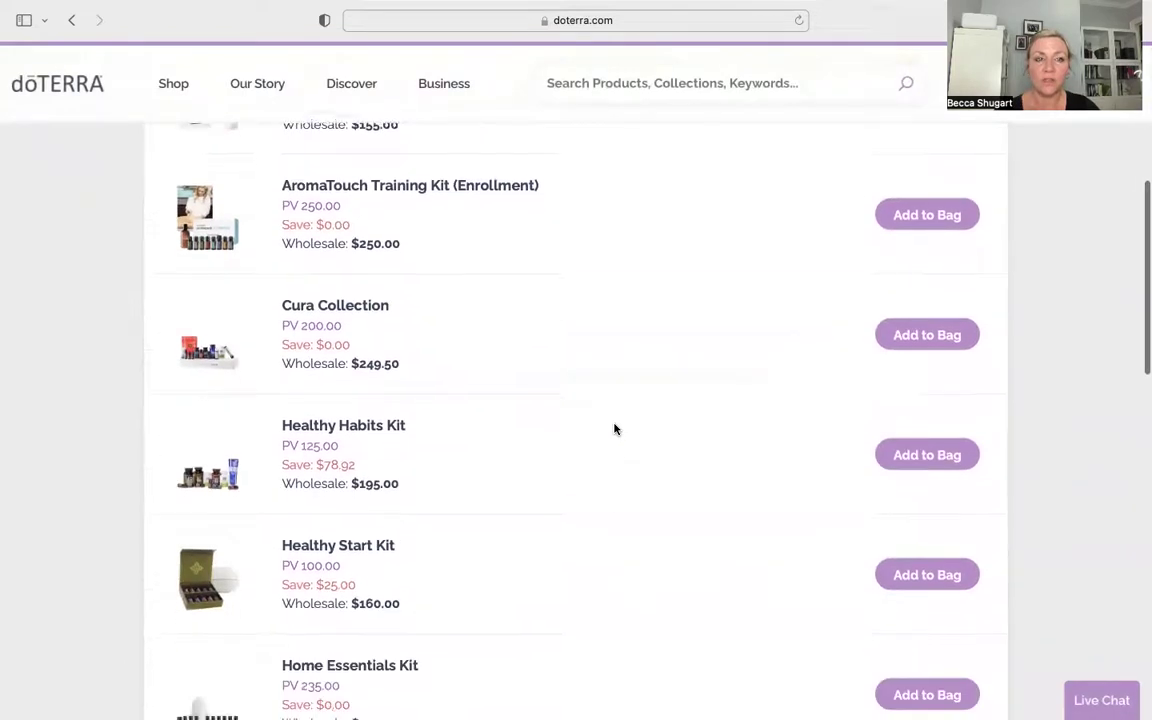
scroll(614, 429, "down", 1)
scroll(614, 429, "down", 1)
scroll(614, 429, "down", 1)
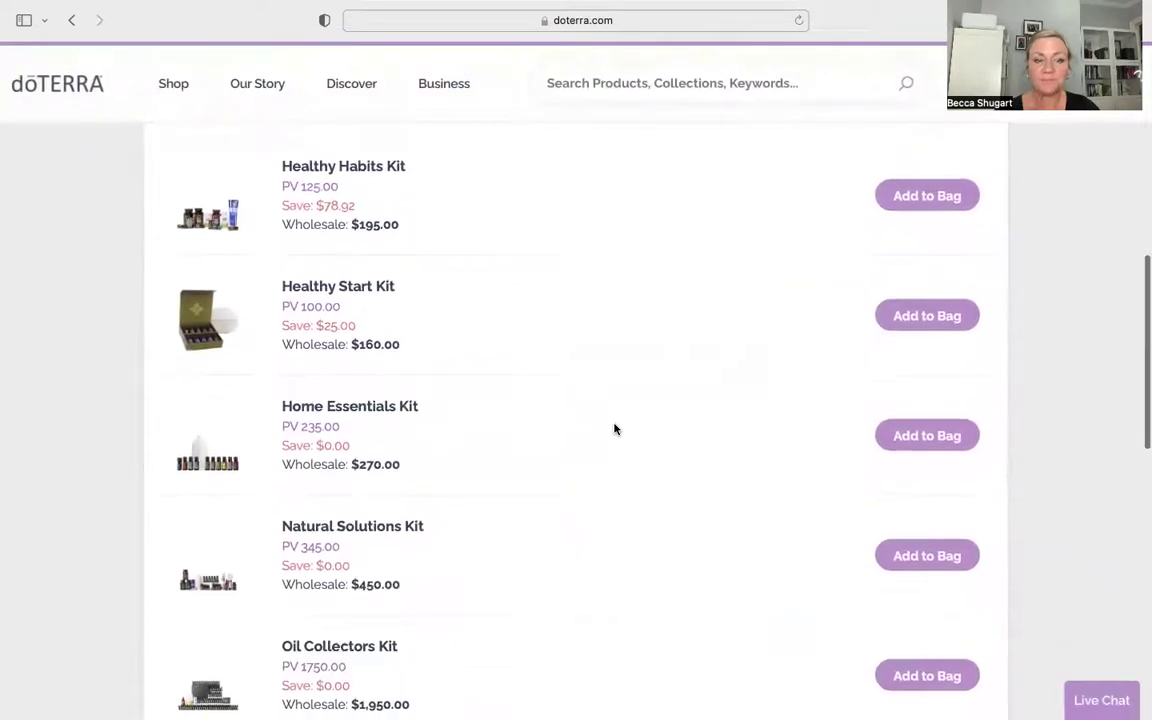
scroll(614, 429, "down", 1)
scroll(614, 429, "down", 1)
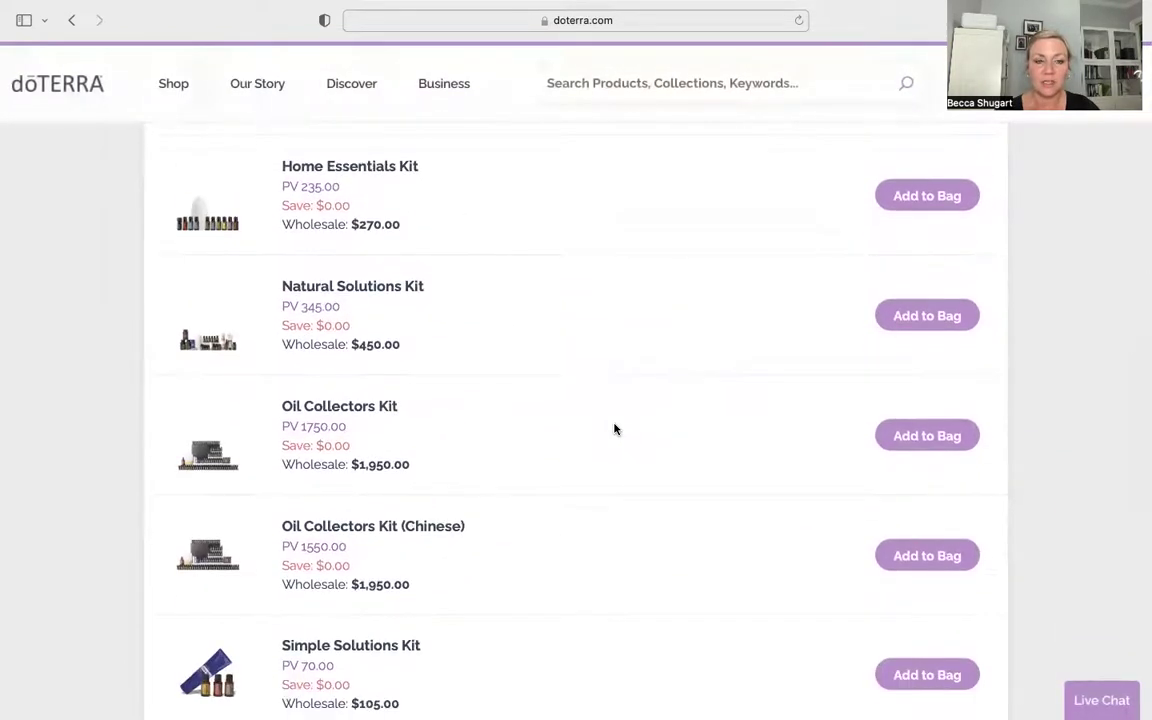
scroll(614, 429, "up", 2)
scroll(614, 429, "up", 2)
scroll(614, 429, "up", 1)
scroll(614, 429, "up", 2)
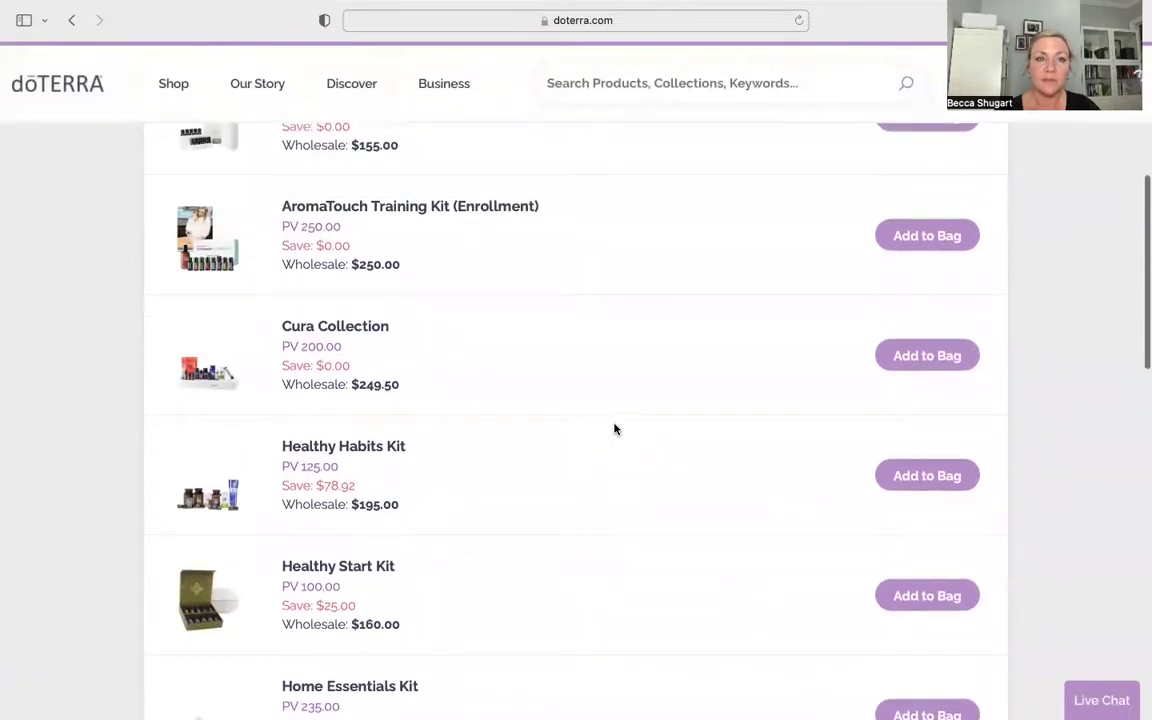
scroll(614, 429, "up", 1)
scroll(614, 429, "down", 1)
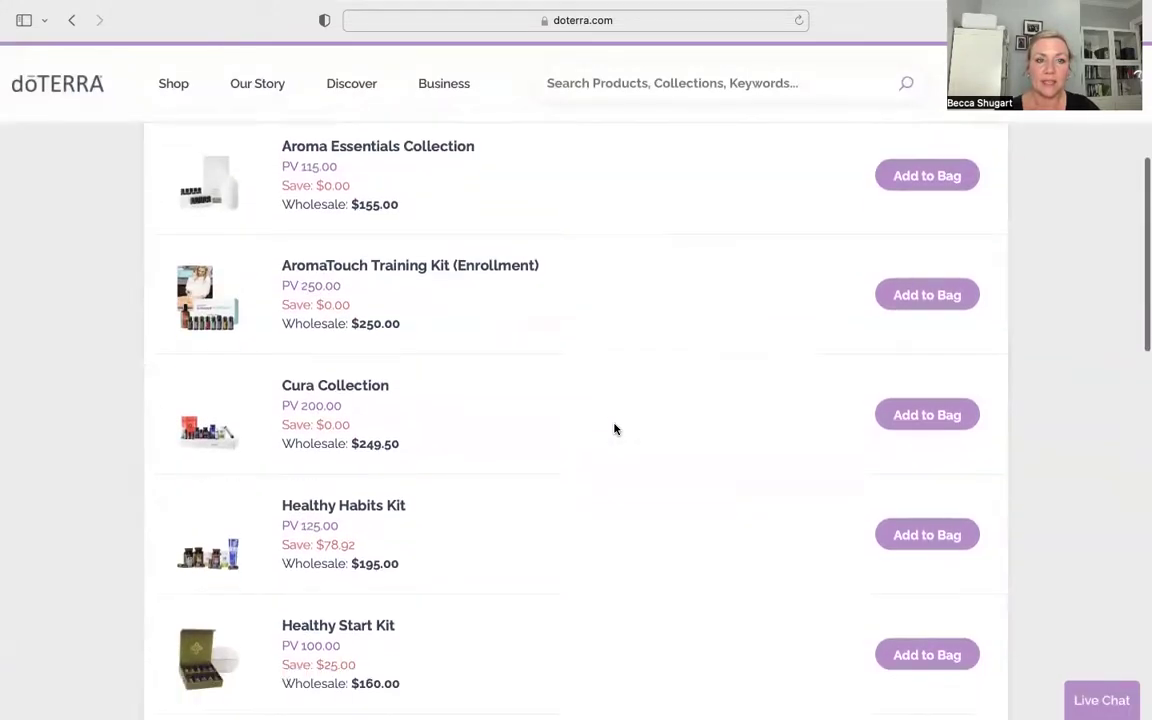
scroll(600, 426, "down", 1)
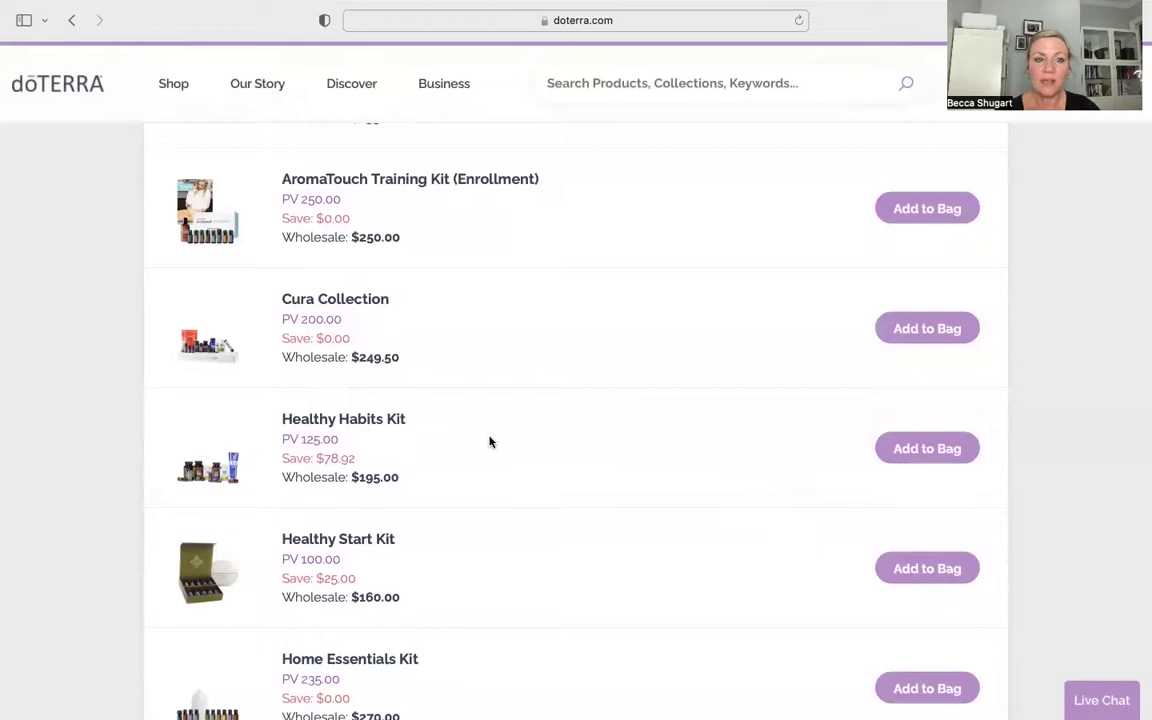
Add the Healthy Habits Kit, then search 'fractionated co' and add the 115 mL Fractionated Coconut Oil.
left_click(918, 448)
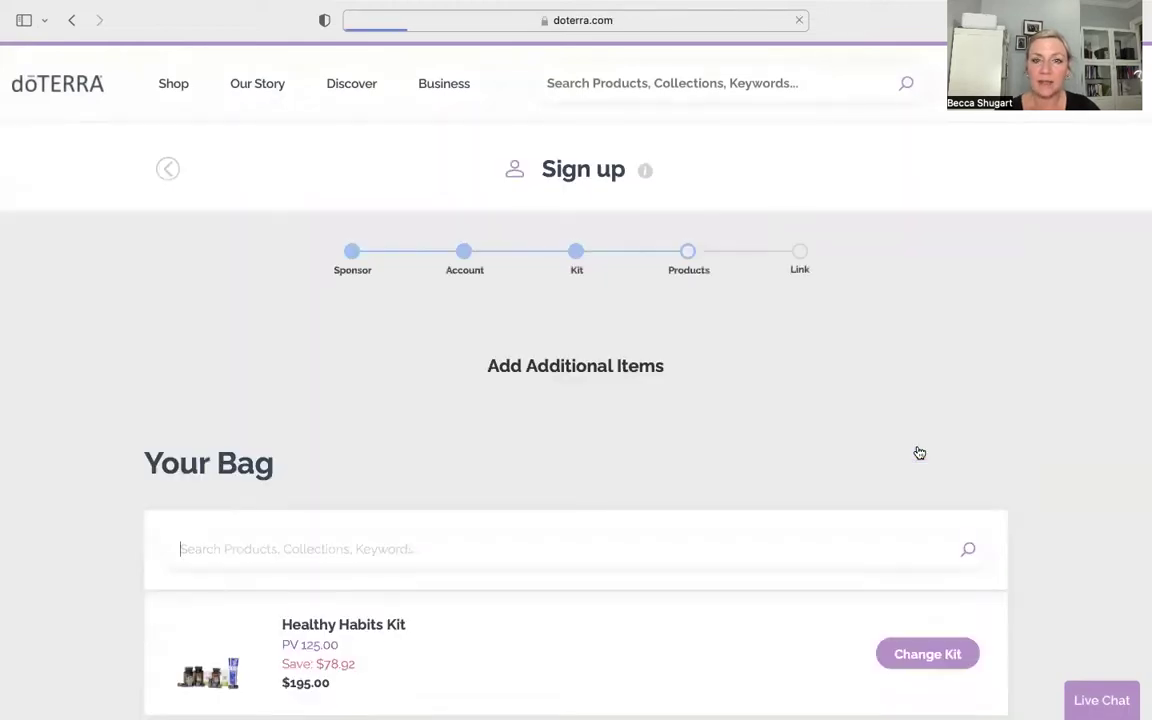
scroll(666, 492, "down", 4)
left_click(304, 350)
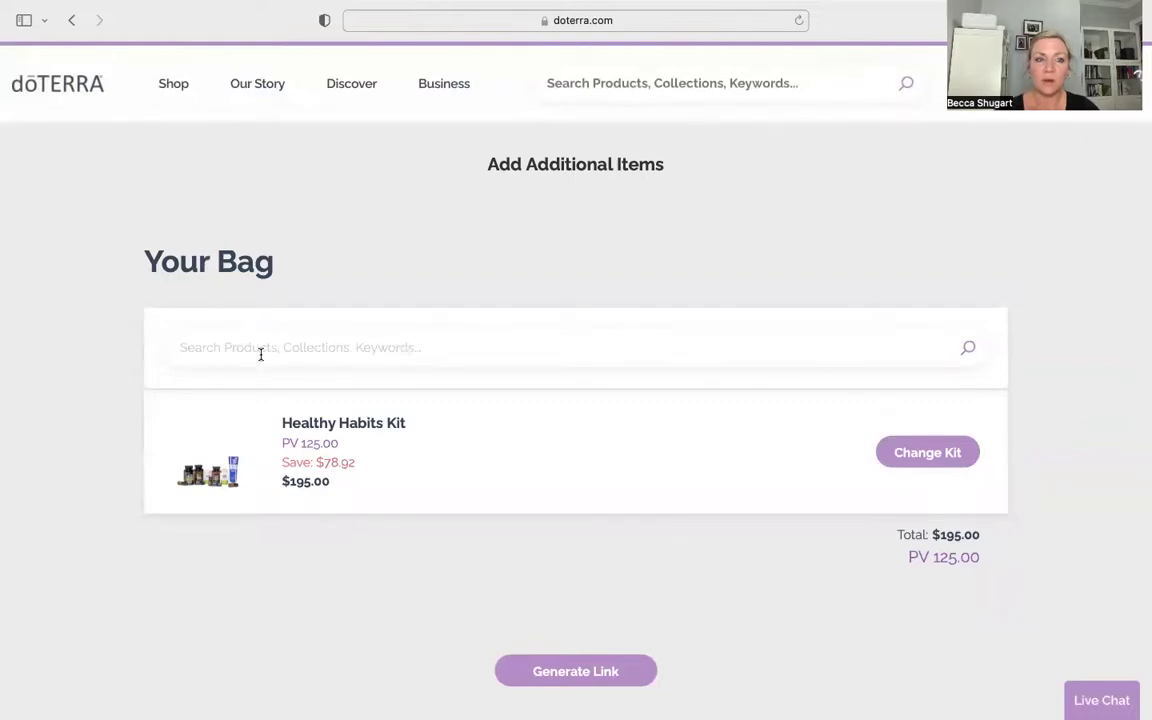
type("fractionated co")
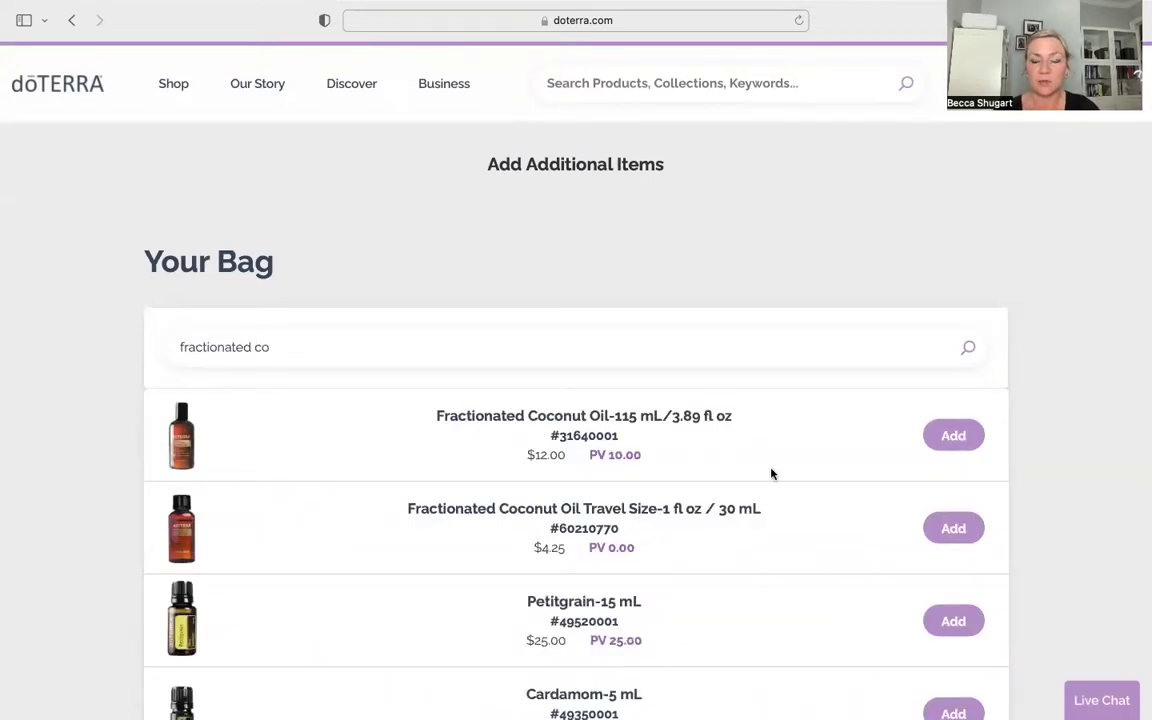
left_click(953, 443)
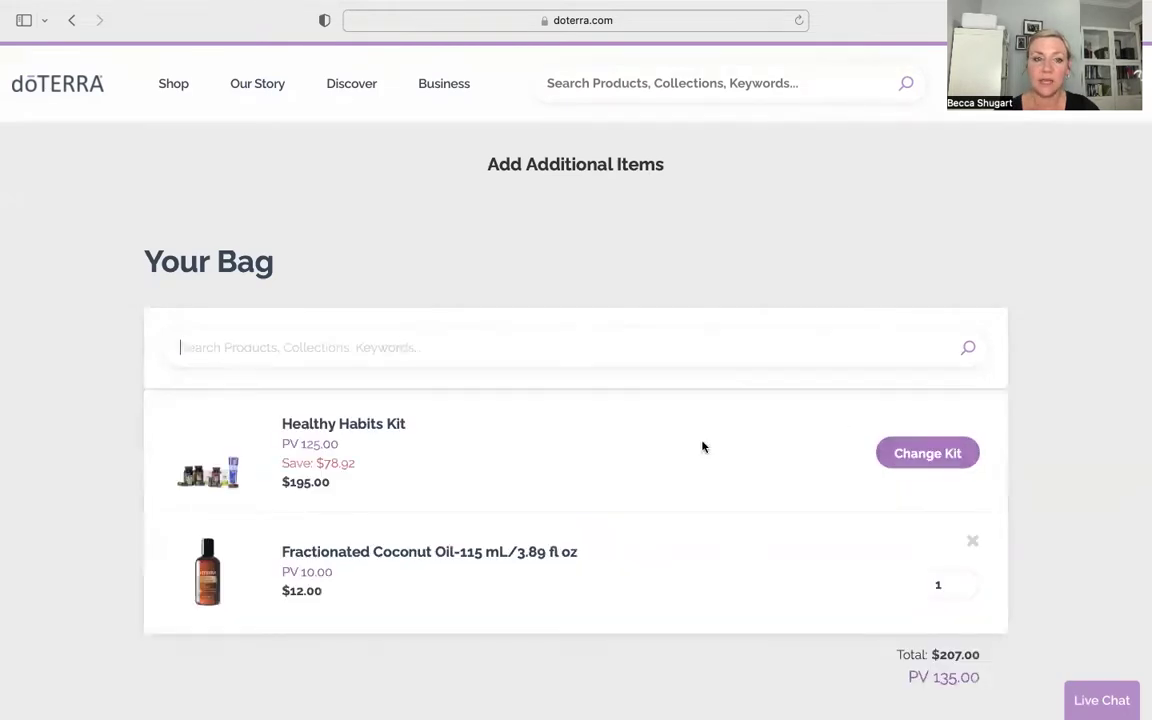
scroll(666, 491, "down", 1)
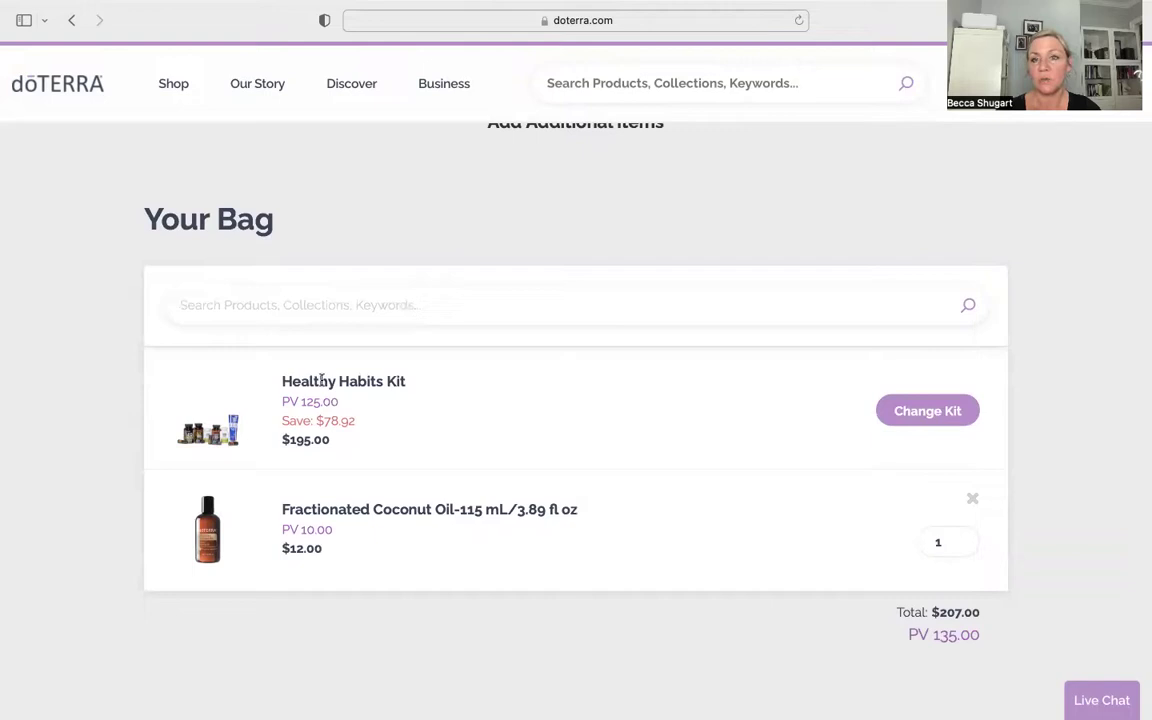
scroll(624, 448, "down", 1)
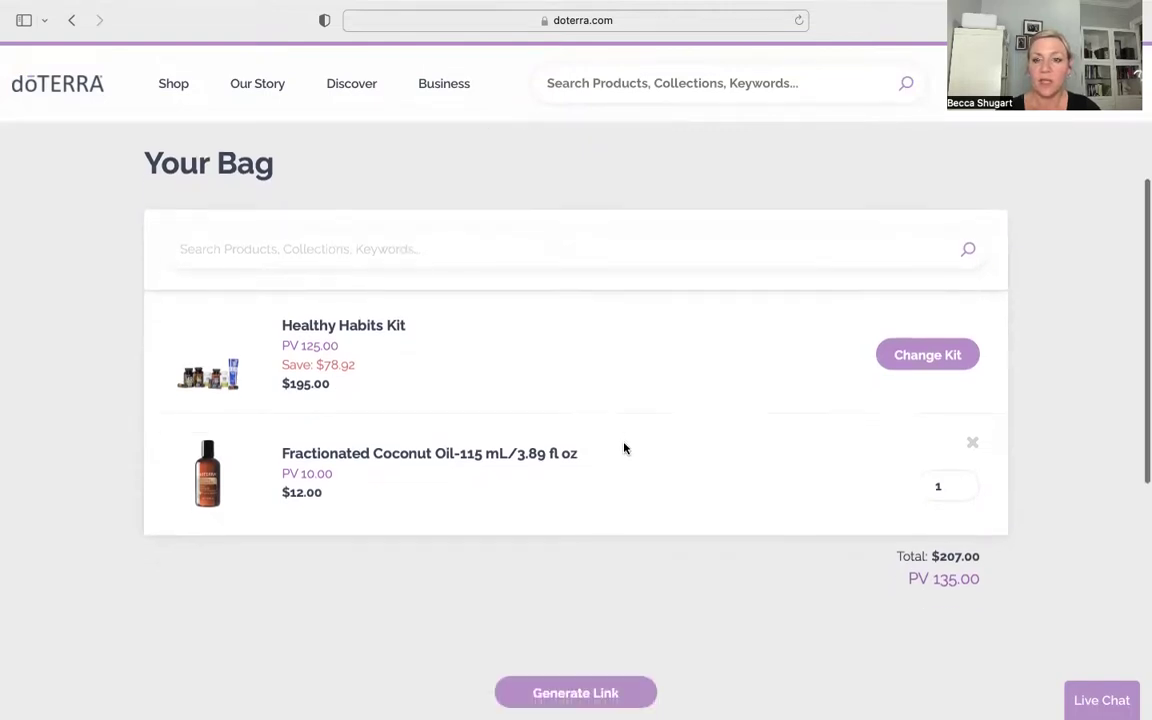
scroll(624, 448, "down", 2)
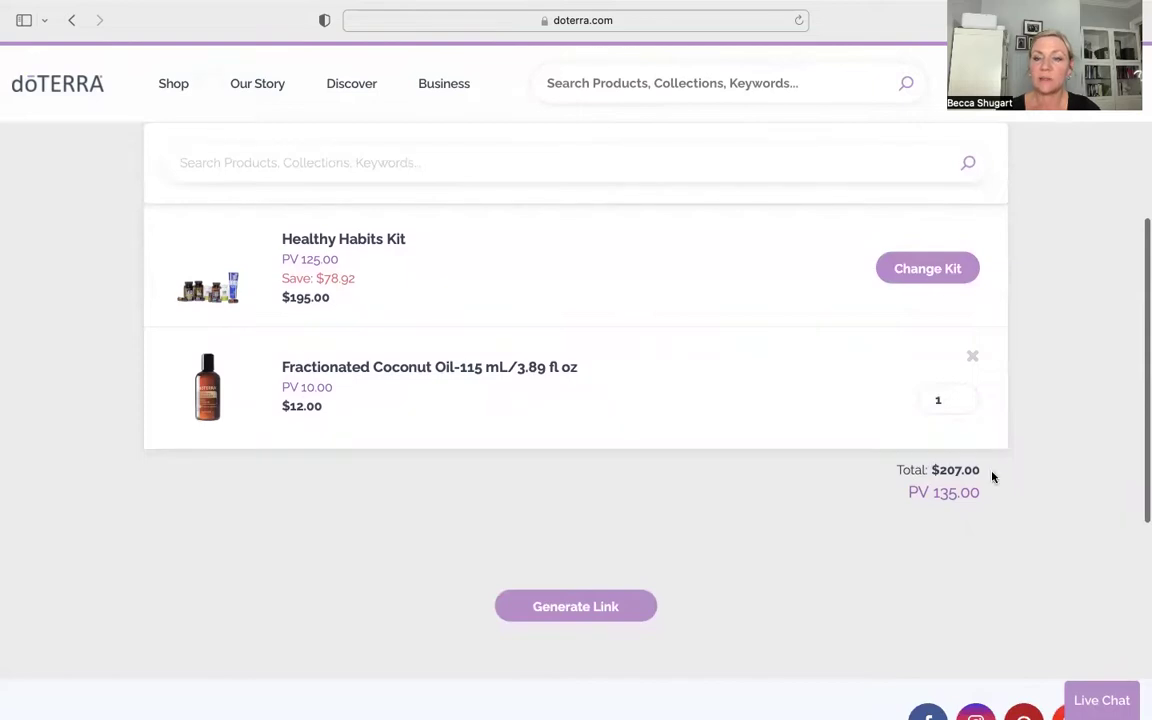
scroll(948, 468, "down", 1)
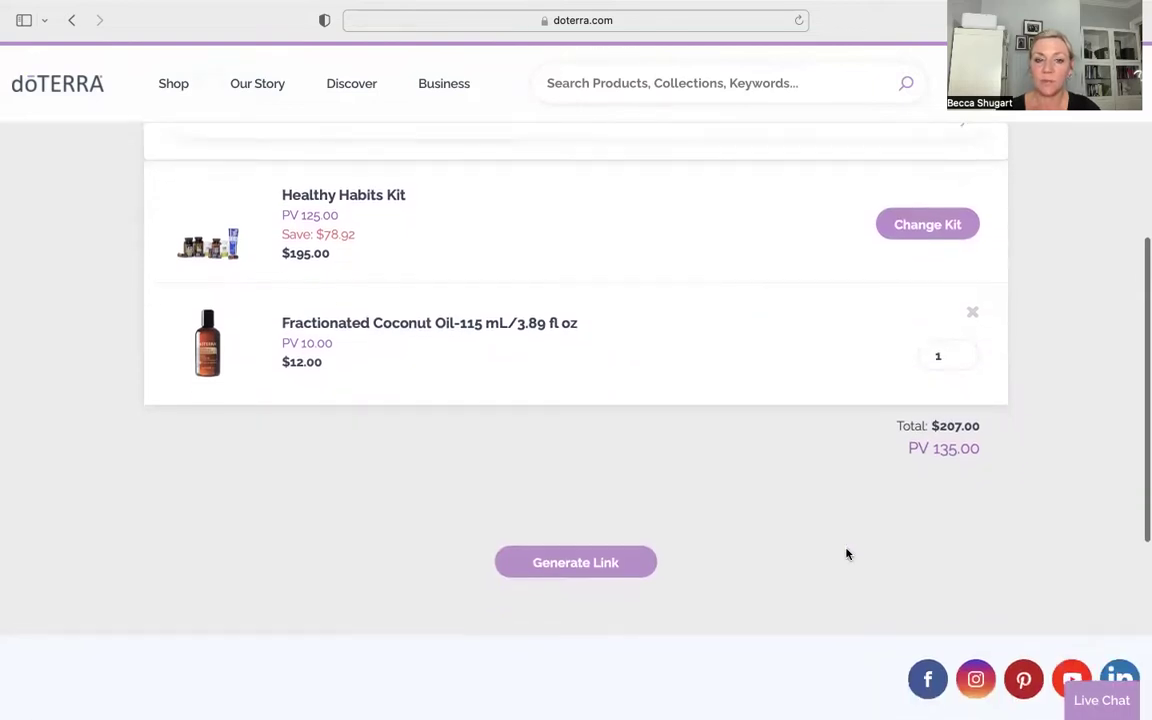
Generate the personalized enrollment link for the $207.00 bag.
left_click(578, 566)
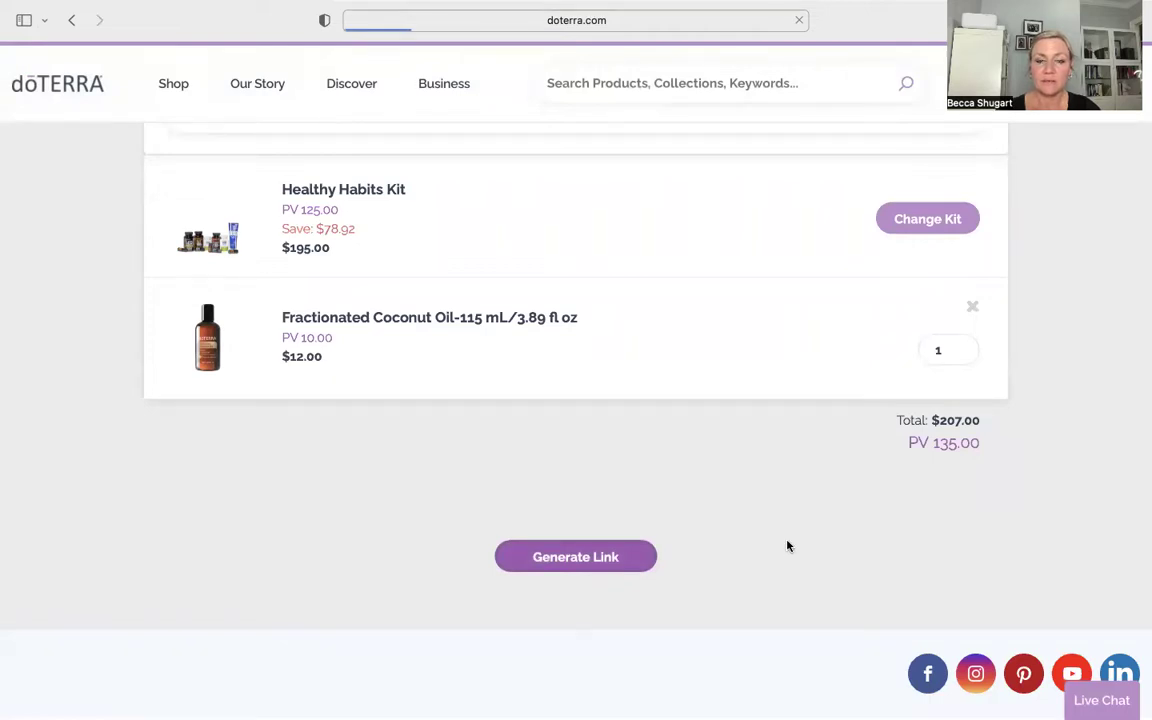
scroll(788, 546, "up", 1)
scroll(788, 546, "up", 1)
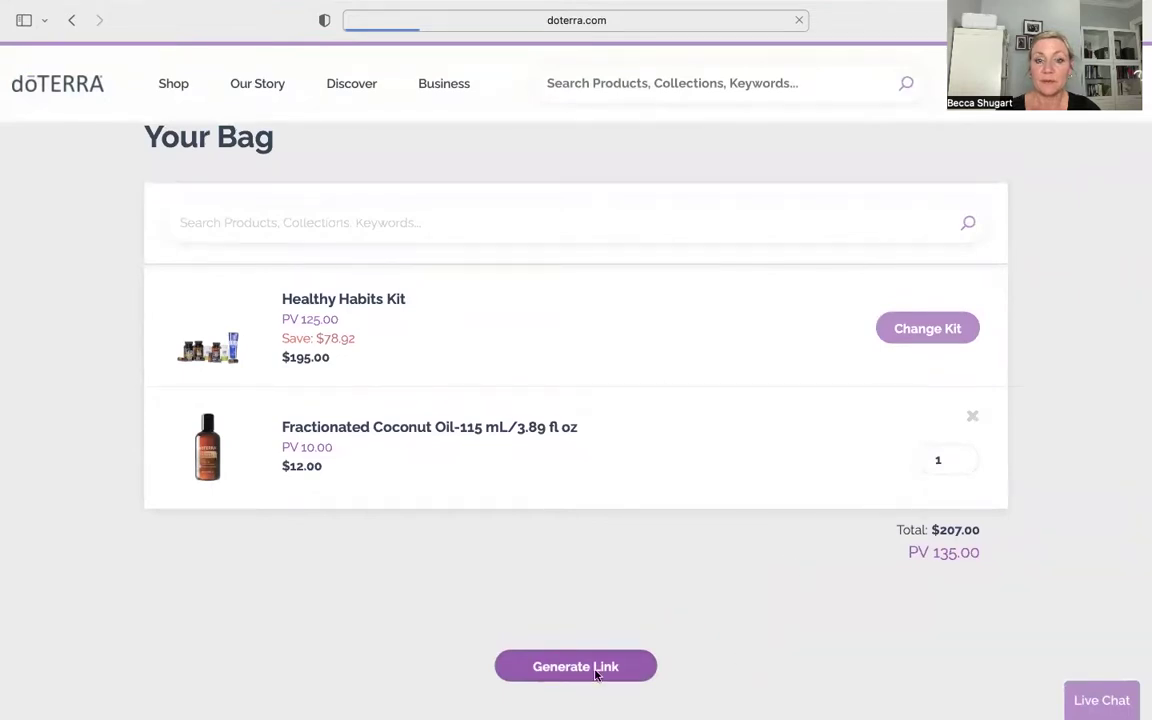
left_click(630, 663)
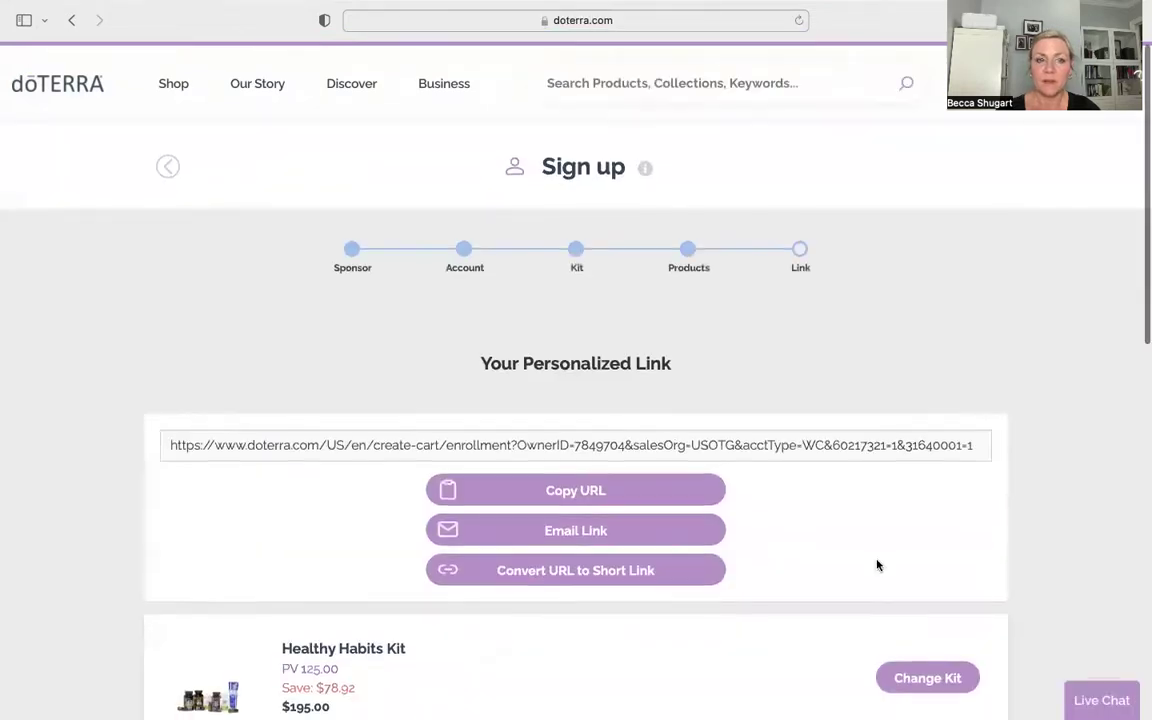
scroll(878, 566, "down", 2)
scroll(878, 566, "down", 2)
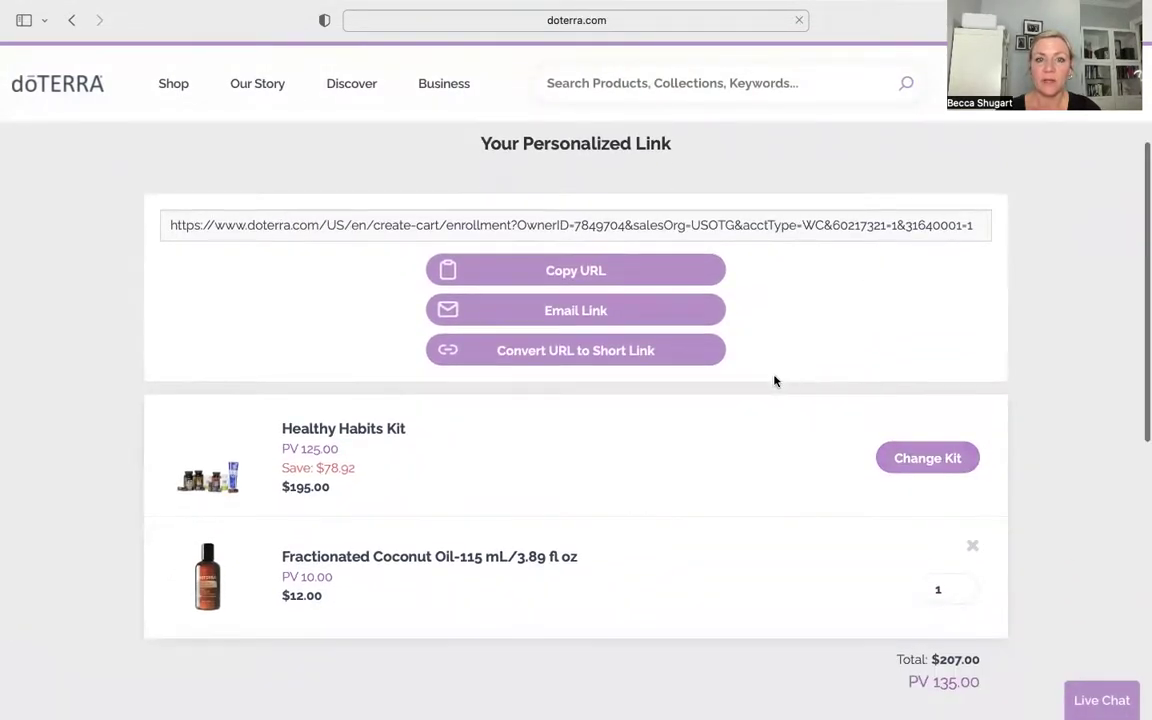
Convert the enrollment URL to a short link and copy it.
left_click(596, 352)
scroll(698, 445, "up", 1)
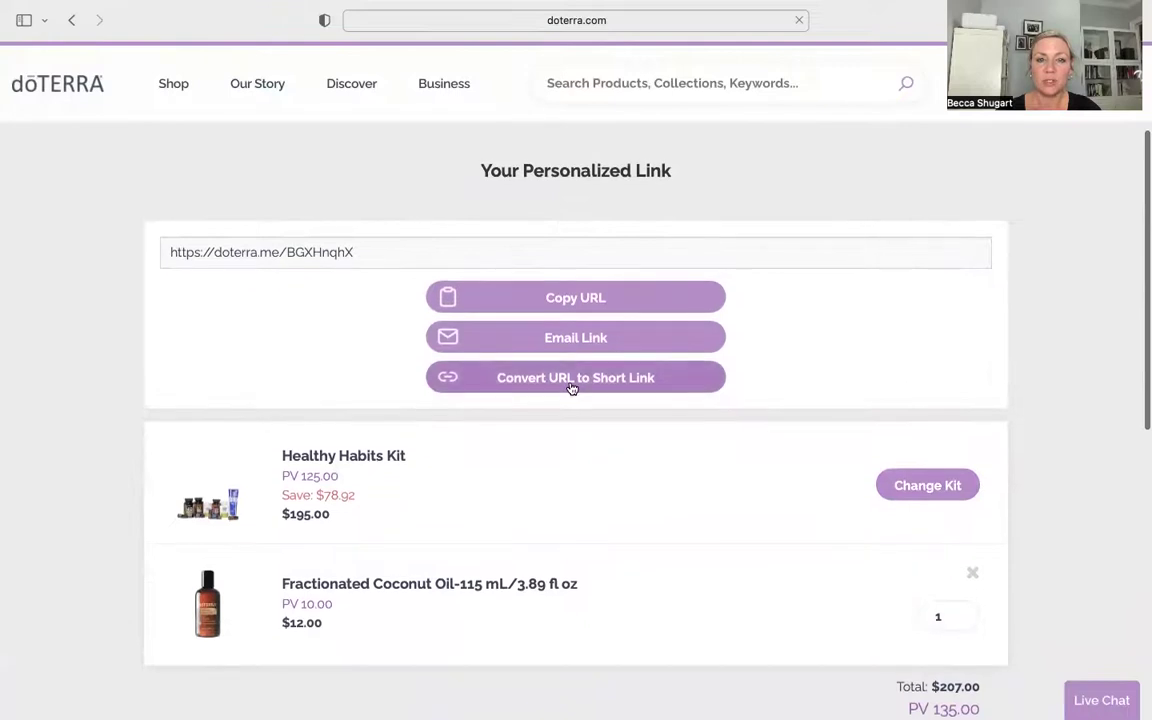
left_click(520, 307)
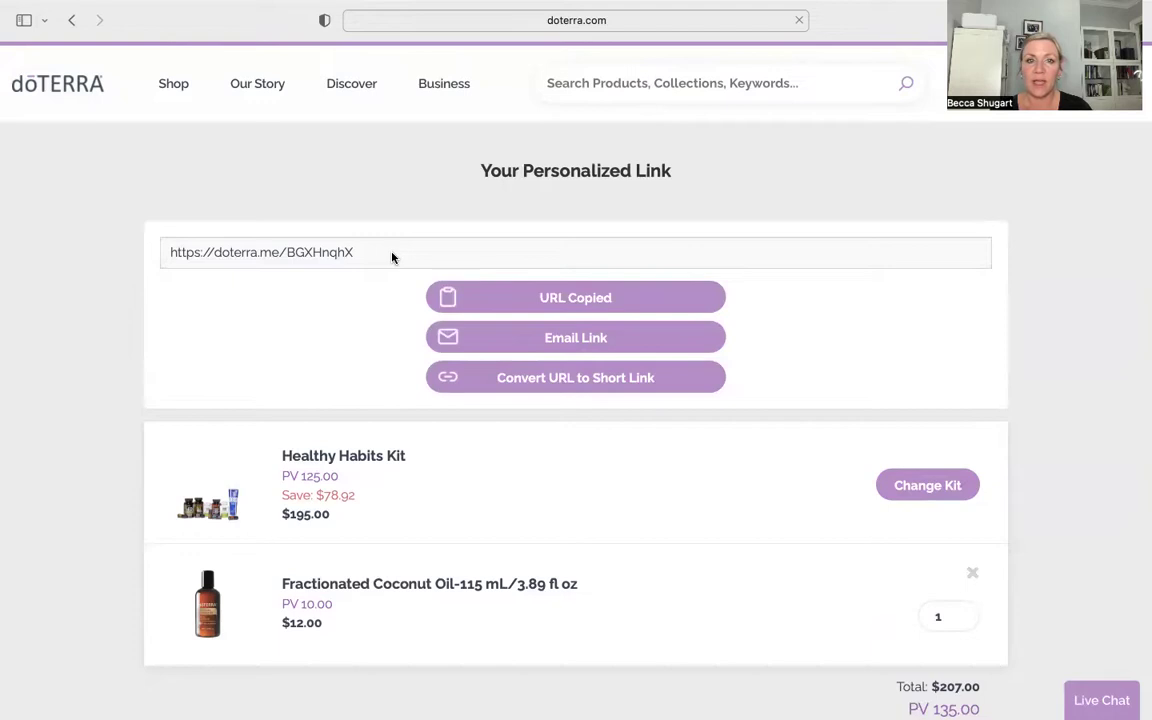
scroll(392, 258, "down", 2)
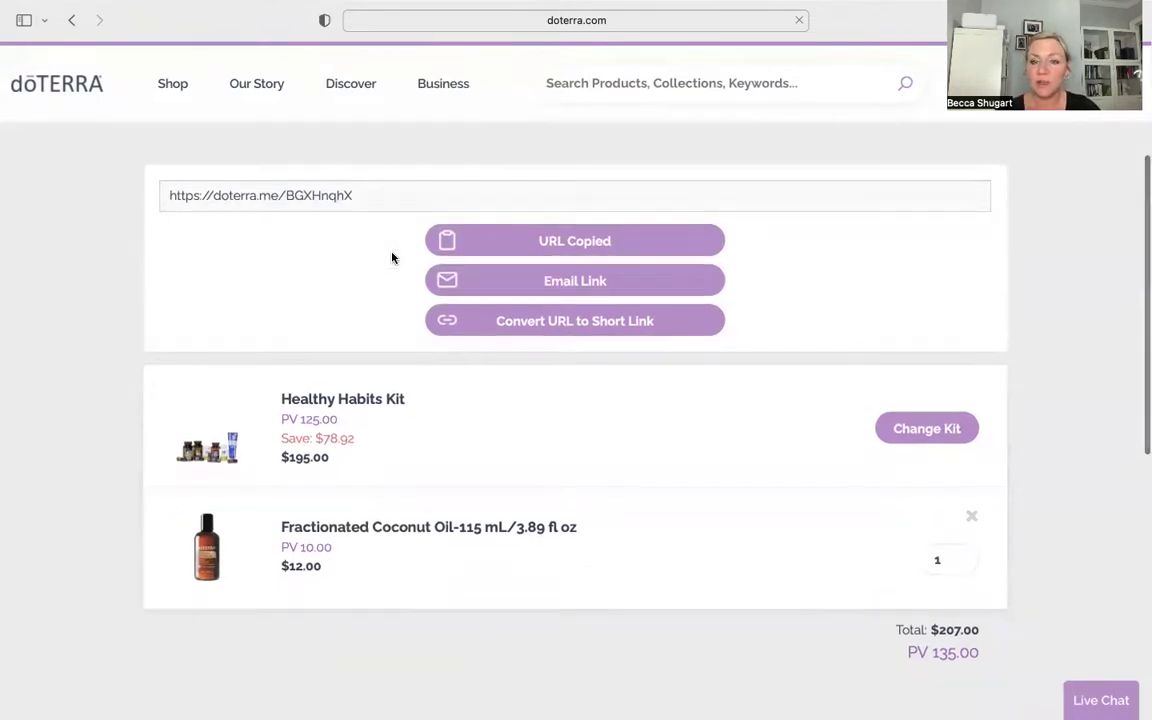